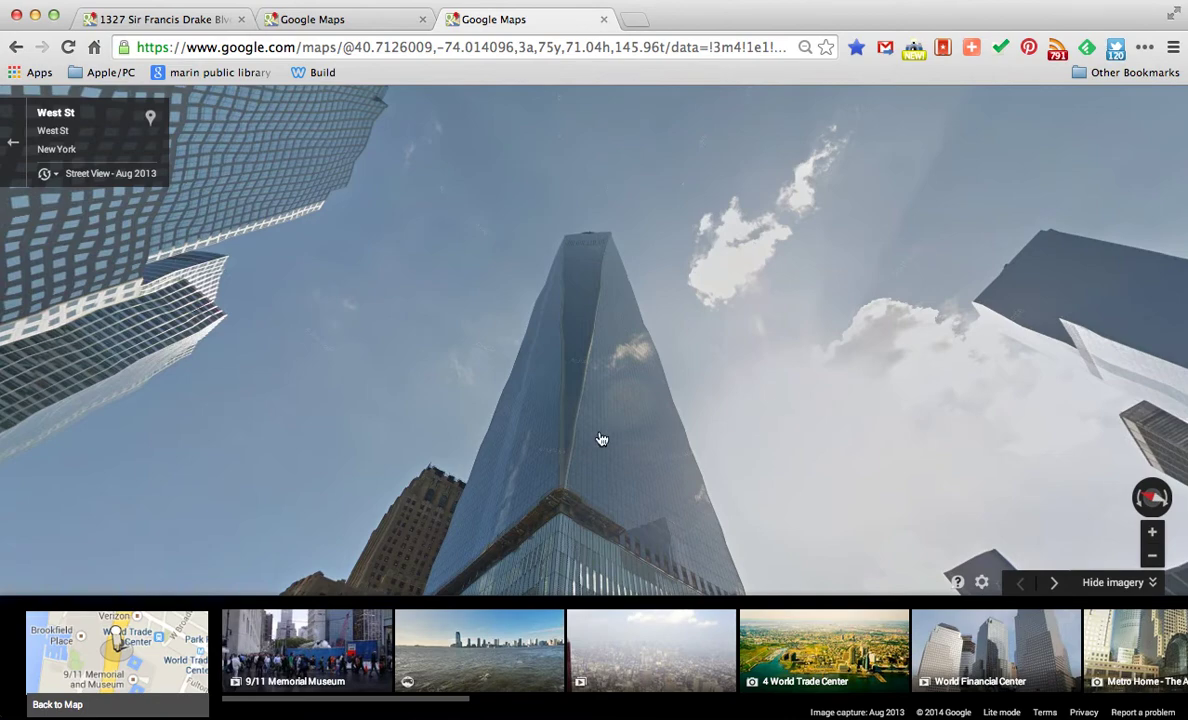
- Tilt the Aug 2013 West St panorama upward to centre One World Trade Center
left_click_drag(620, 461, 645, 371)
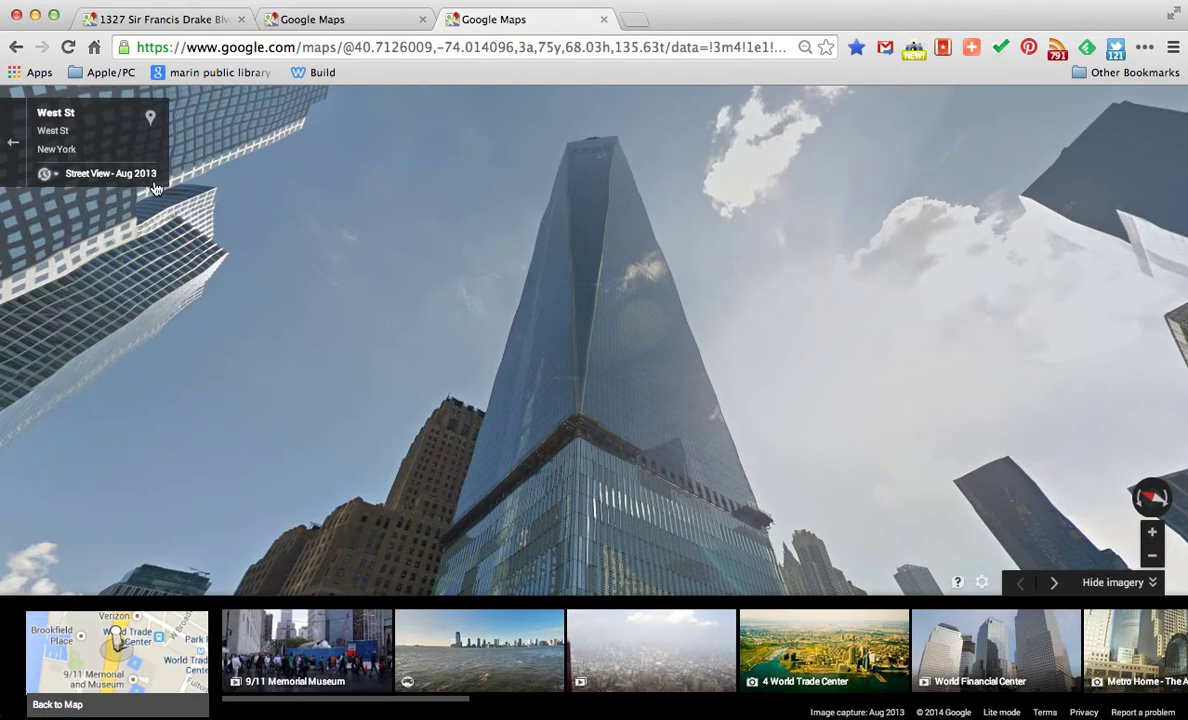
- Step the West St timeline back from Jan 2013 to Sep 2007 and load that imagery
left_click(81, 175)
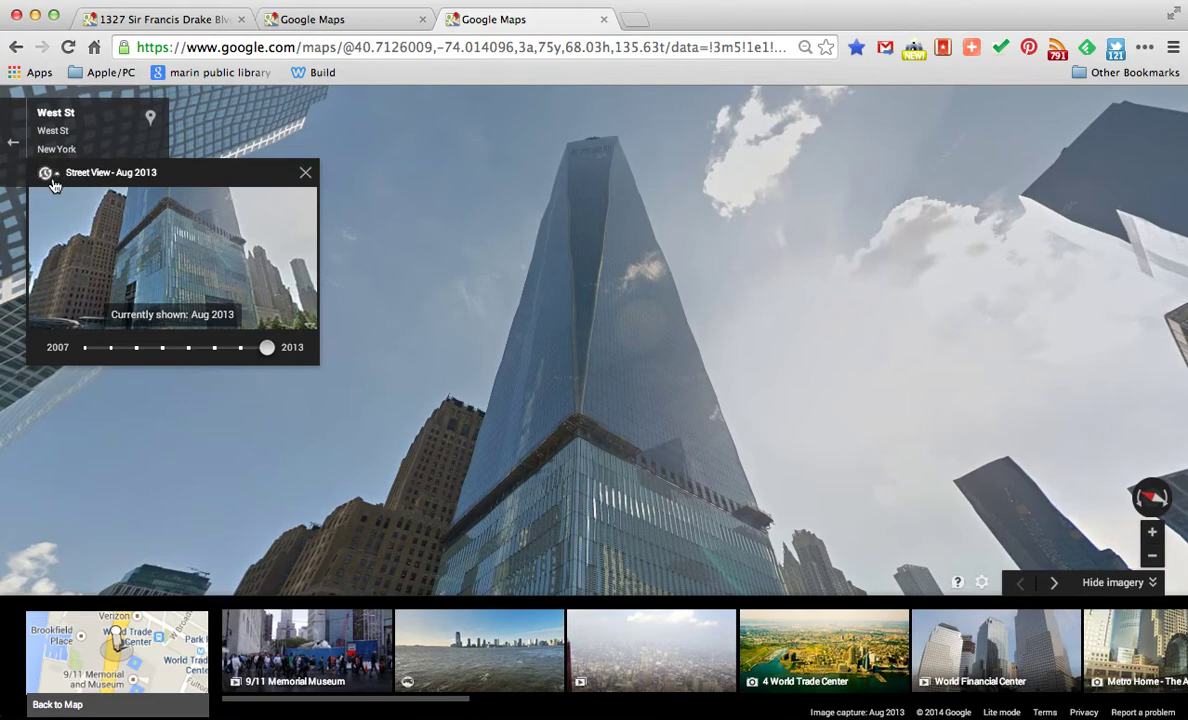
left_click(242, 348)
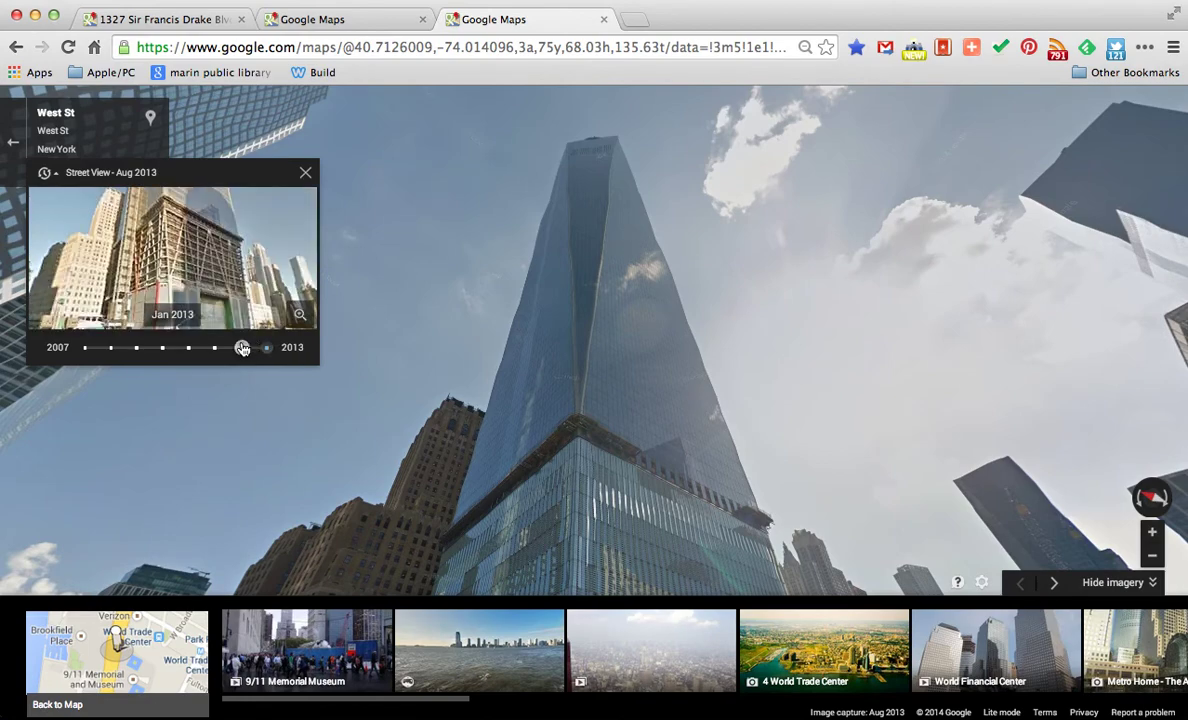
left_click(214, 347)
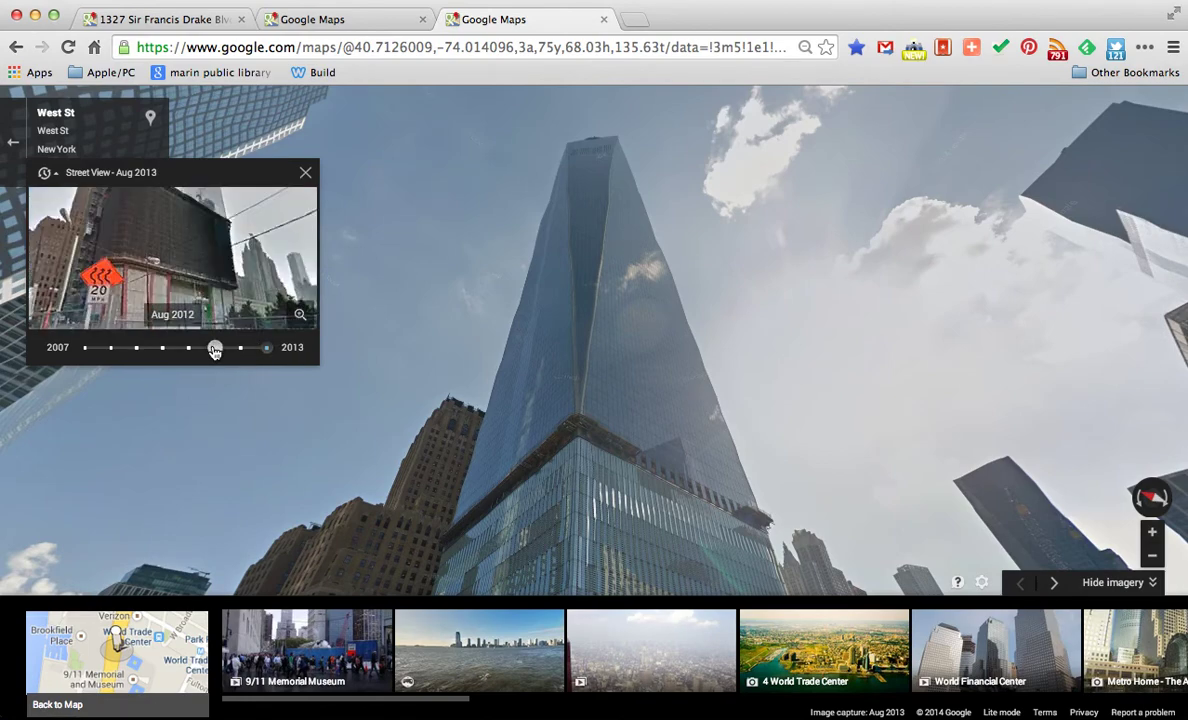
left_click(188, 347)
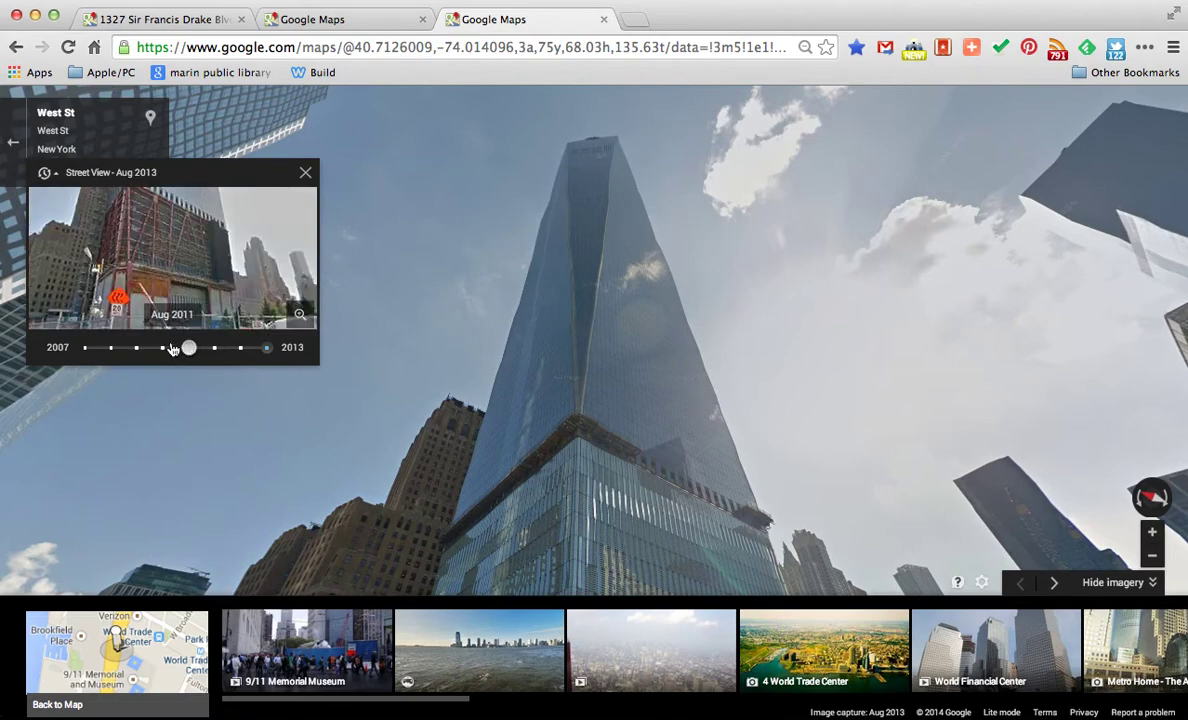
left_click(163, 347)
left_click(137, 349)
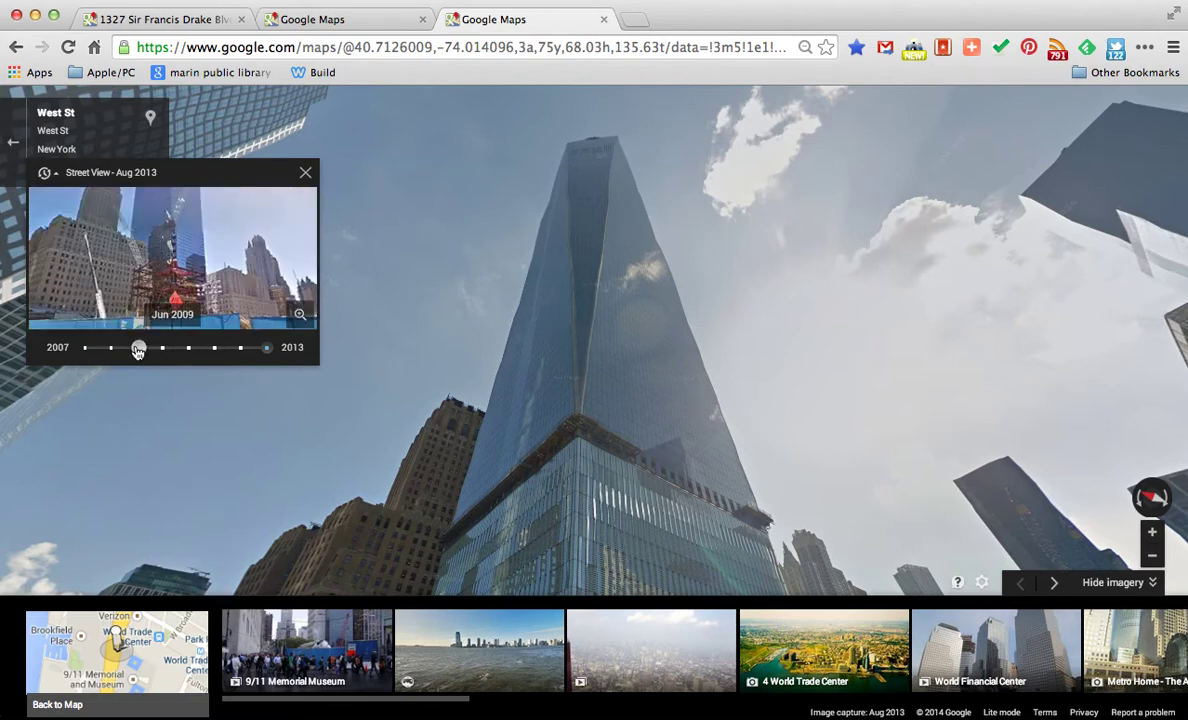
left_click(111, 347)
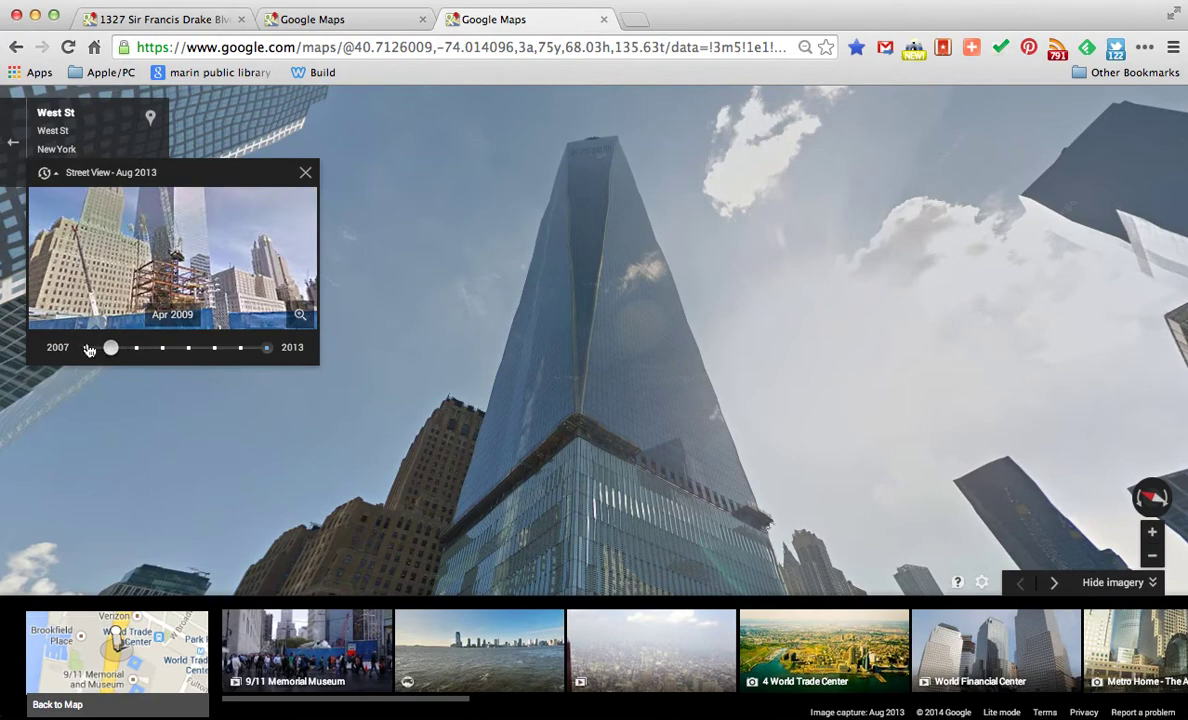
left_click(85, 347)
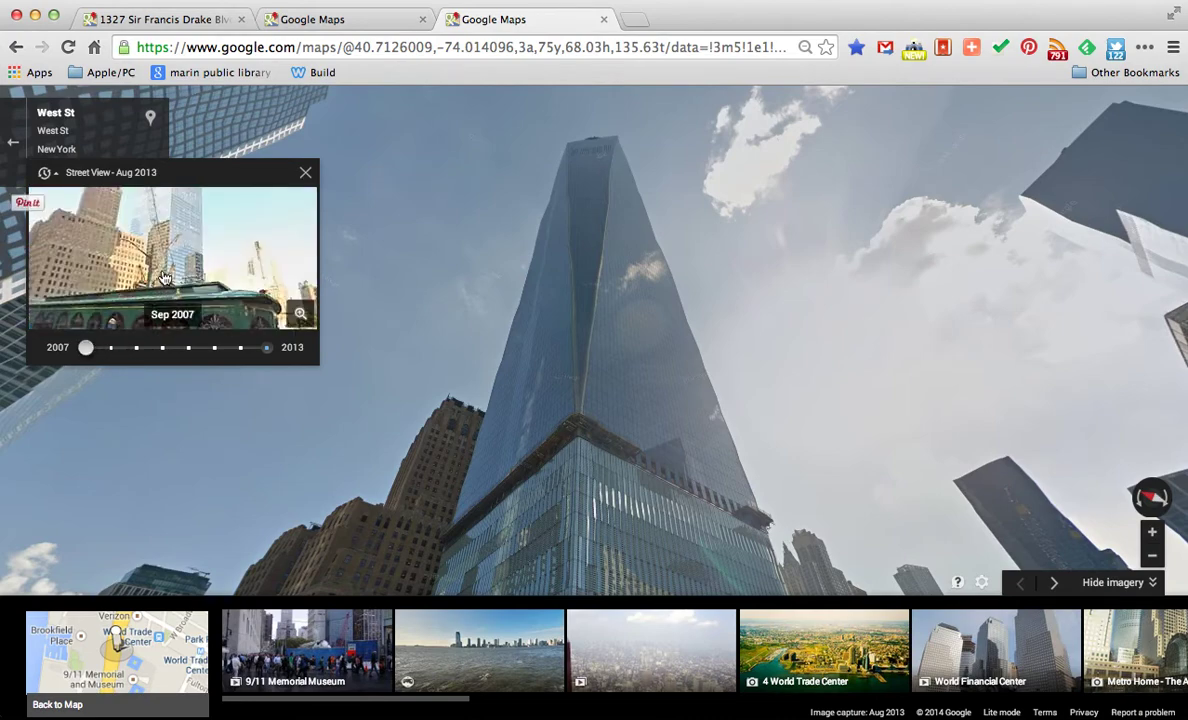
left_click(165, 277)
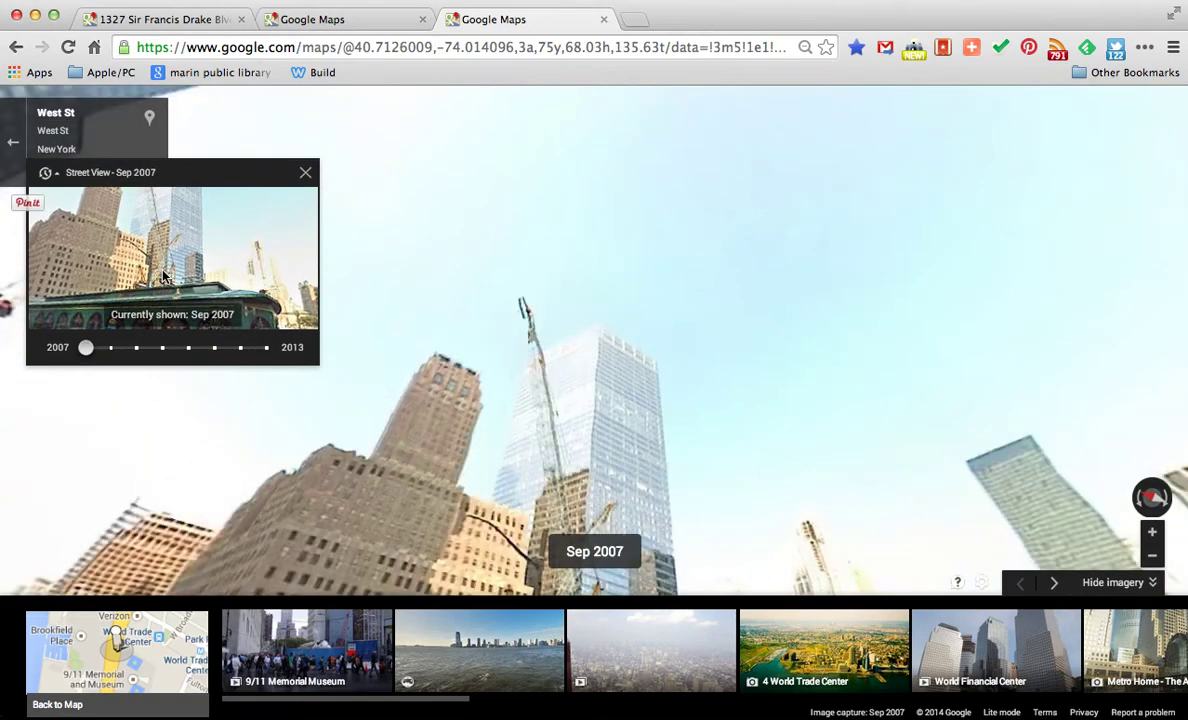
- Look around the 2007 construction scene, tilting down to the road and turning across the site
left_click_drag(479, 520, 480, 320)
left_click_drag(737, 466, 450, 405)
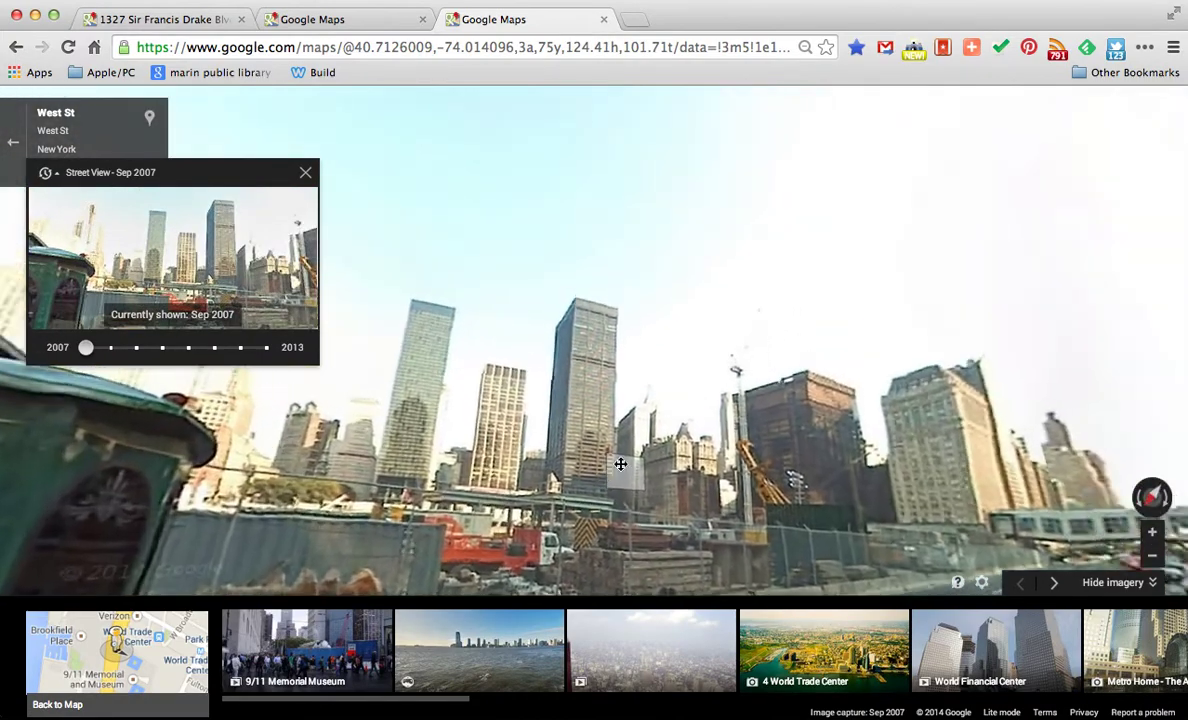
left_click_drag(621, 464, 615, 416)
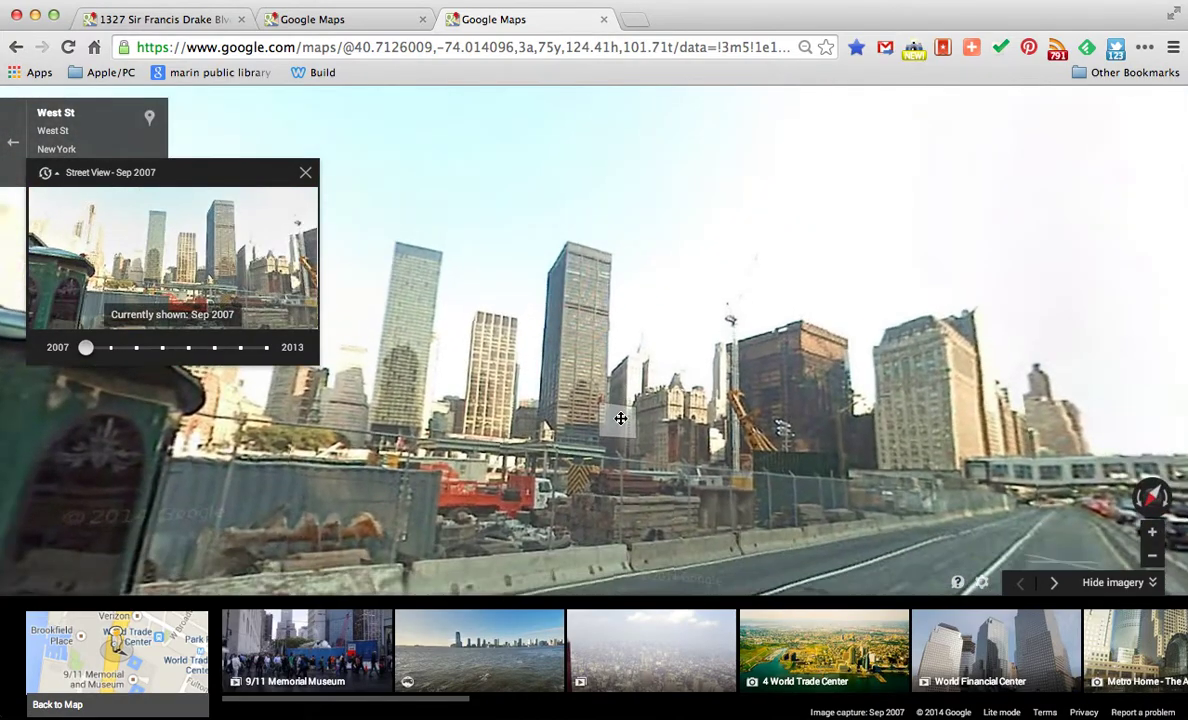
- Move the timeline forward through 2009 to Jun 2011 and load that imagery
left_click(112, 349)
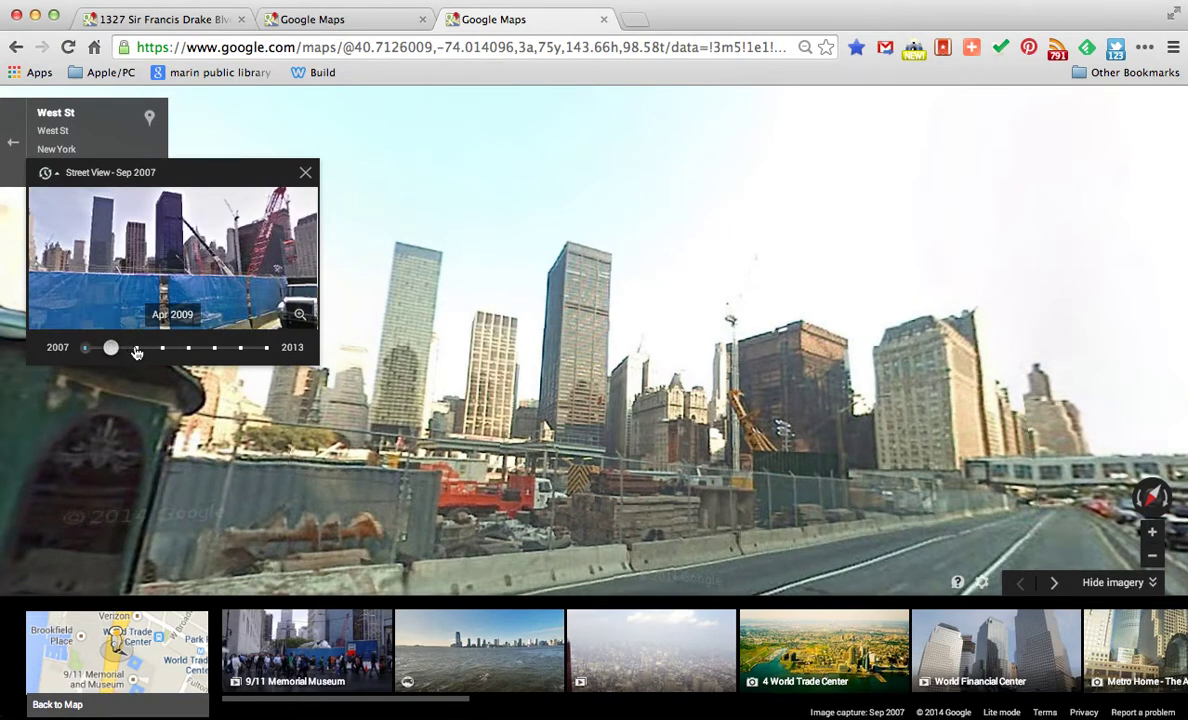
left_click(137, 349)
left_click(161, 348)
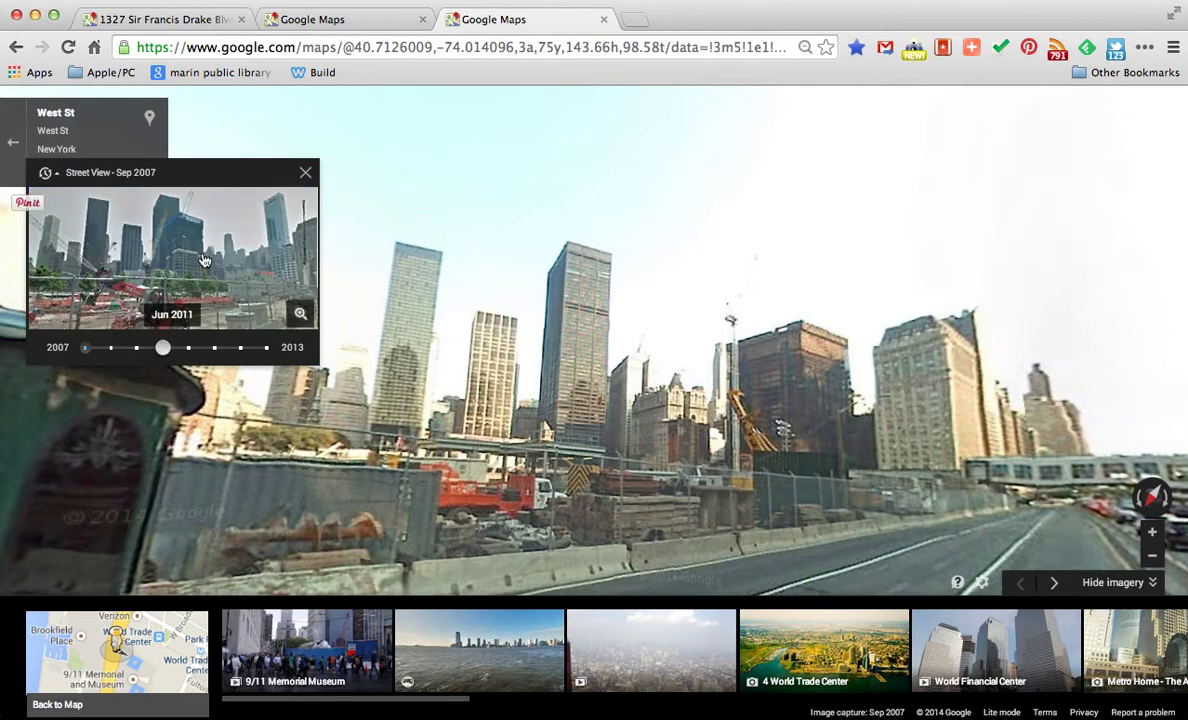
left_click(203, 260)
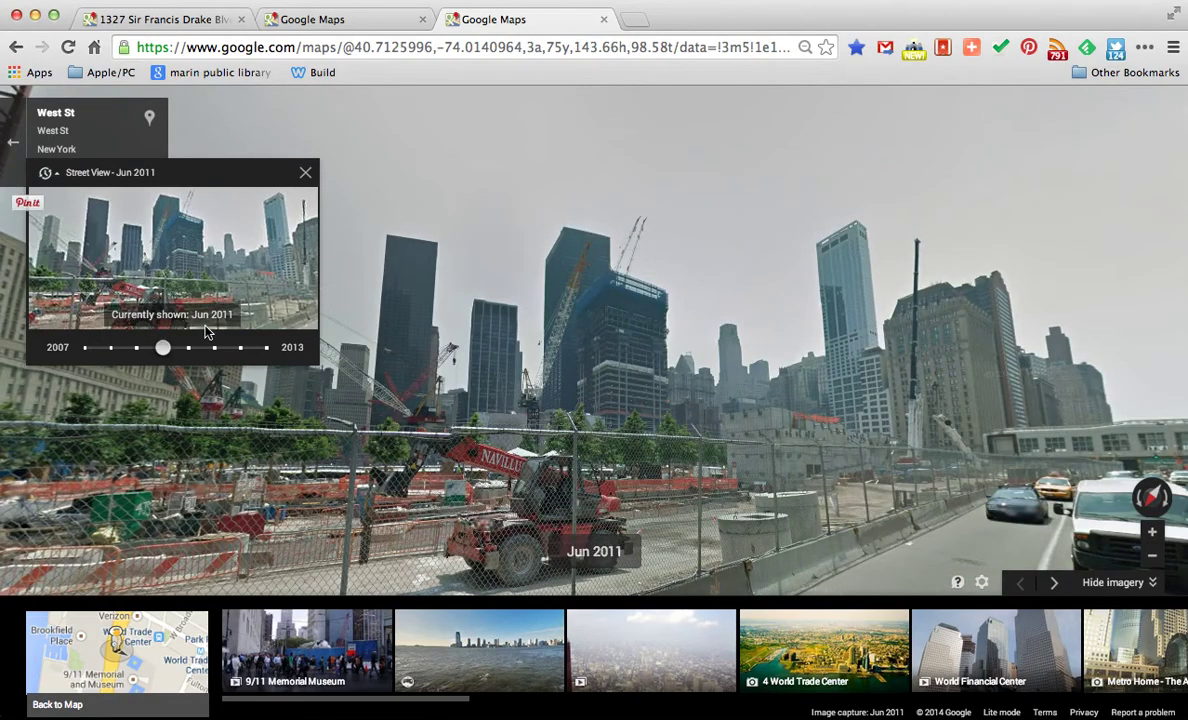
- Explore the Jun 2011 West St panorama, moving toward the site to see the dome and red crane
left_click_drag(587, 375, 350, 348)
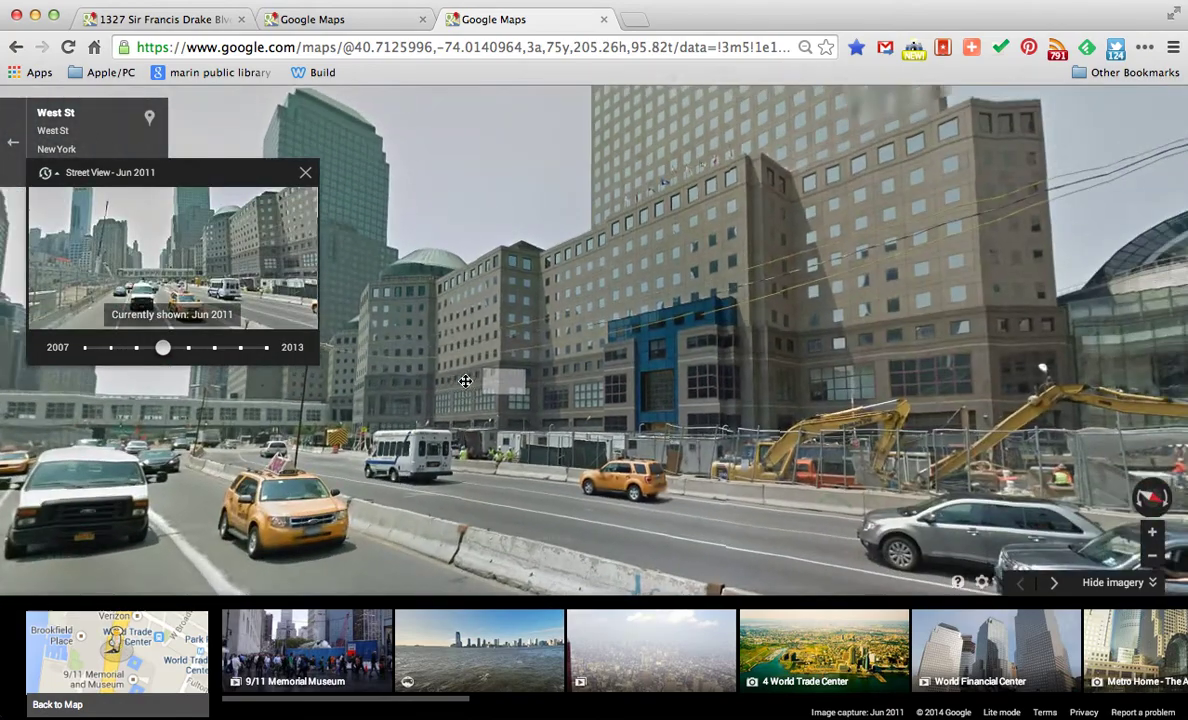
left_click(671, 403)
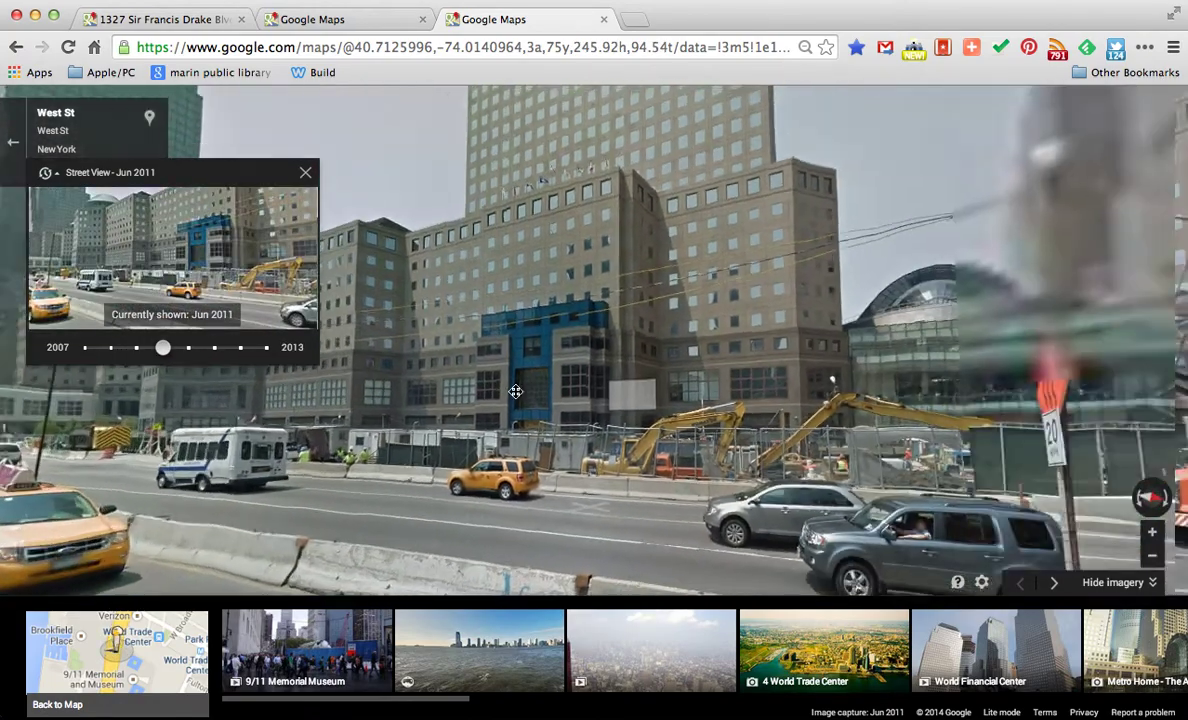
left_click_drag(790, 398, 578, 517)
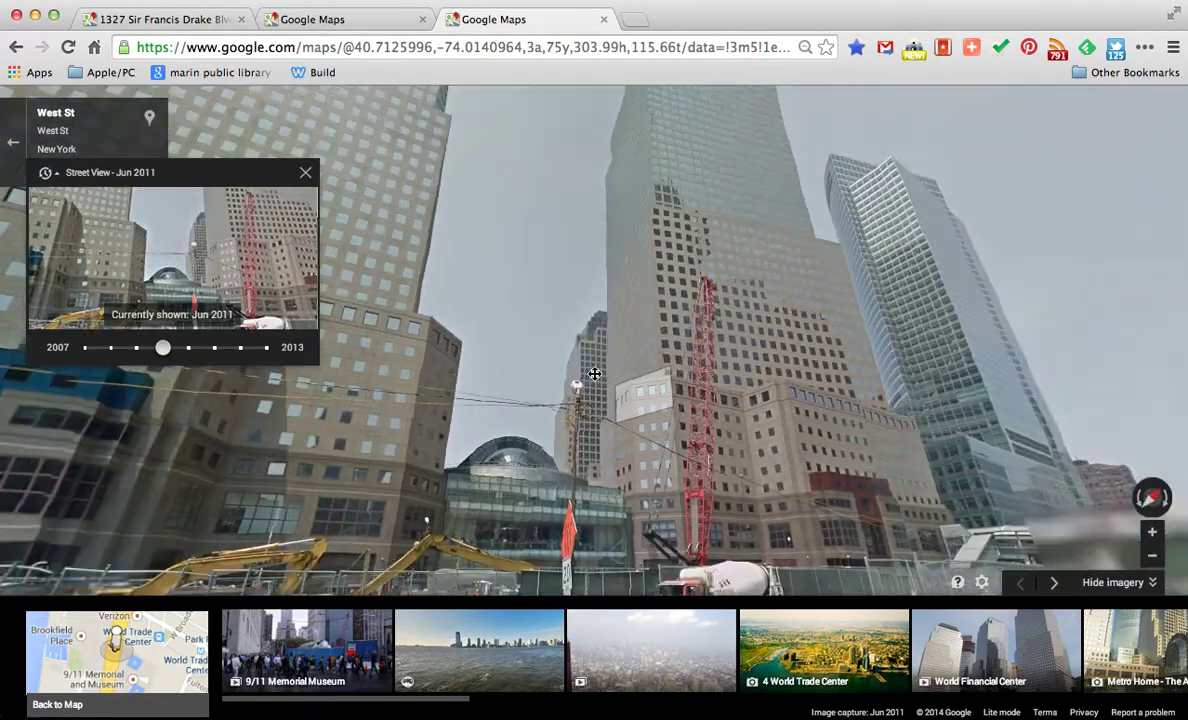
left_click_drag(594, 374, 540, 281)
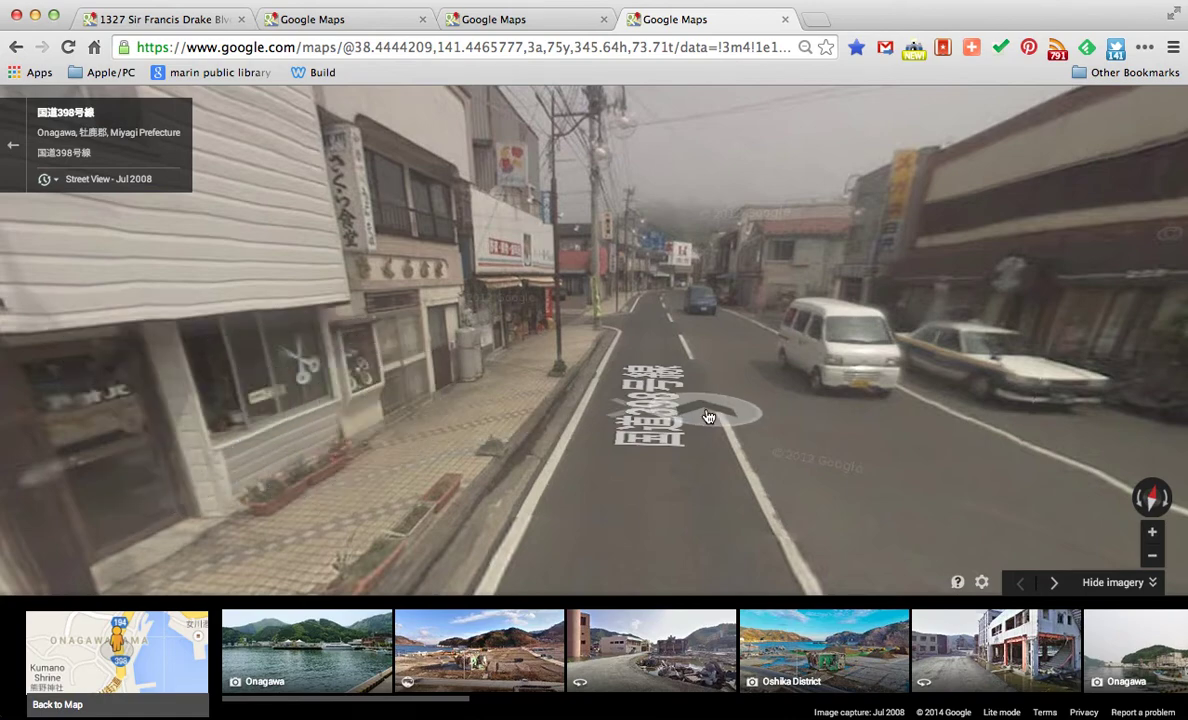
- Move forward along Onagawa's Route 398, turn slightly right, and open the Jul 2008 imagery timeline
left_click(616, 415)
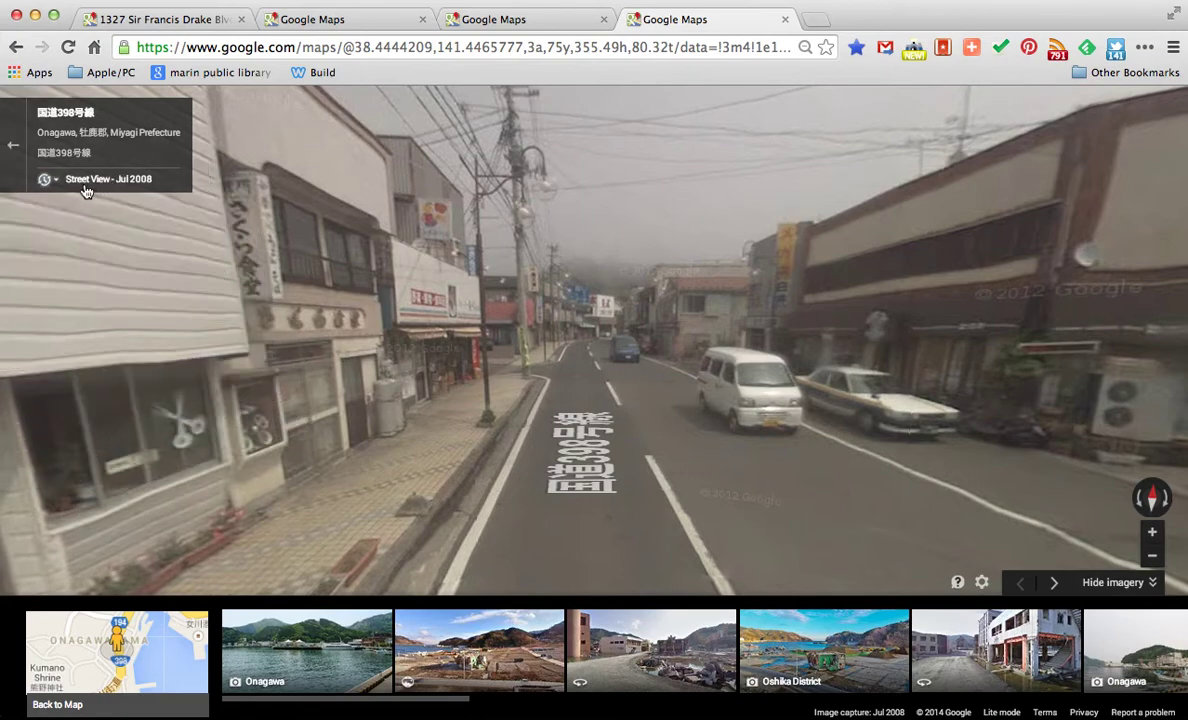
left_click(712, 430)
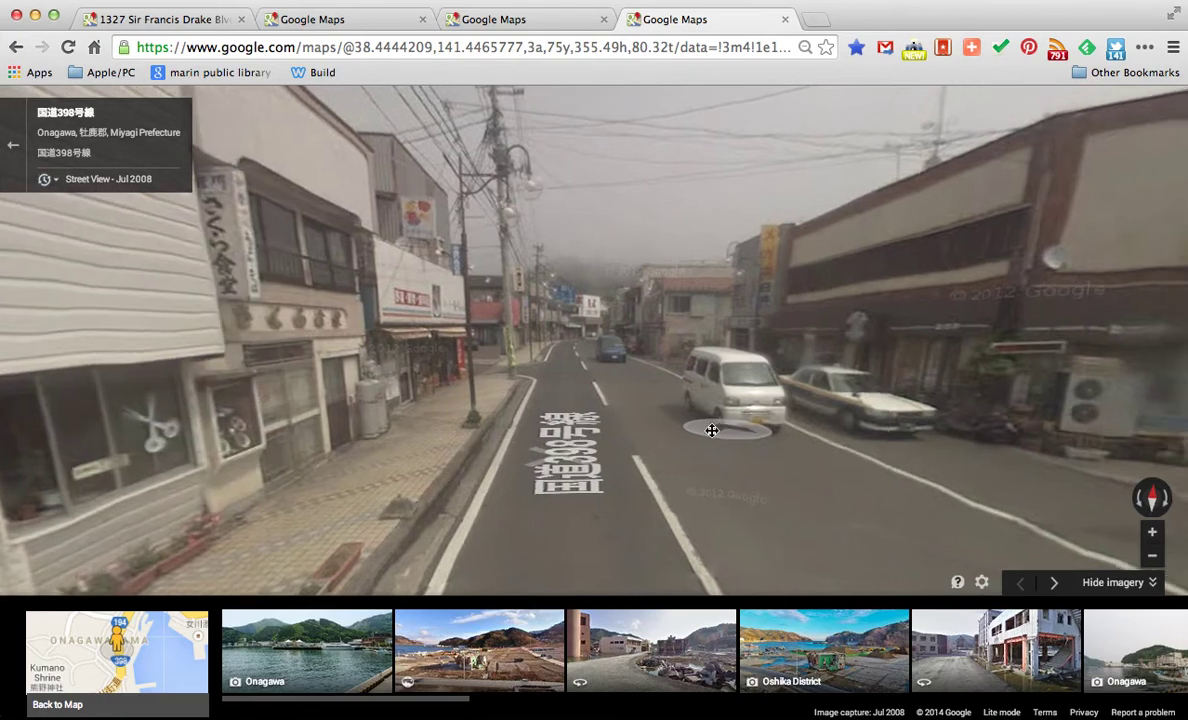
left_click_drag(712, 430, 626, 440)
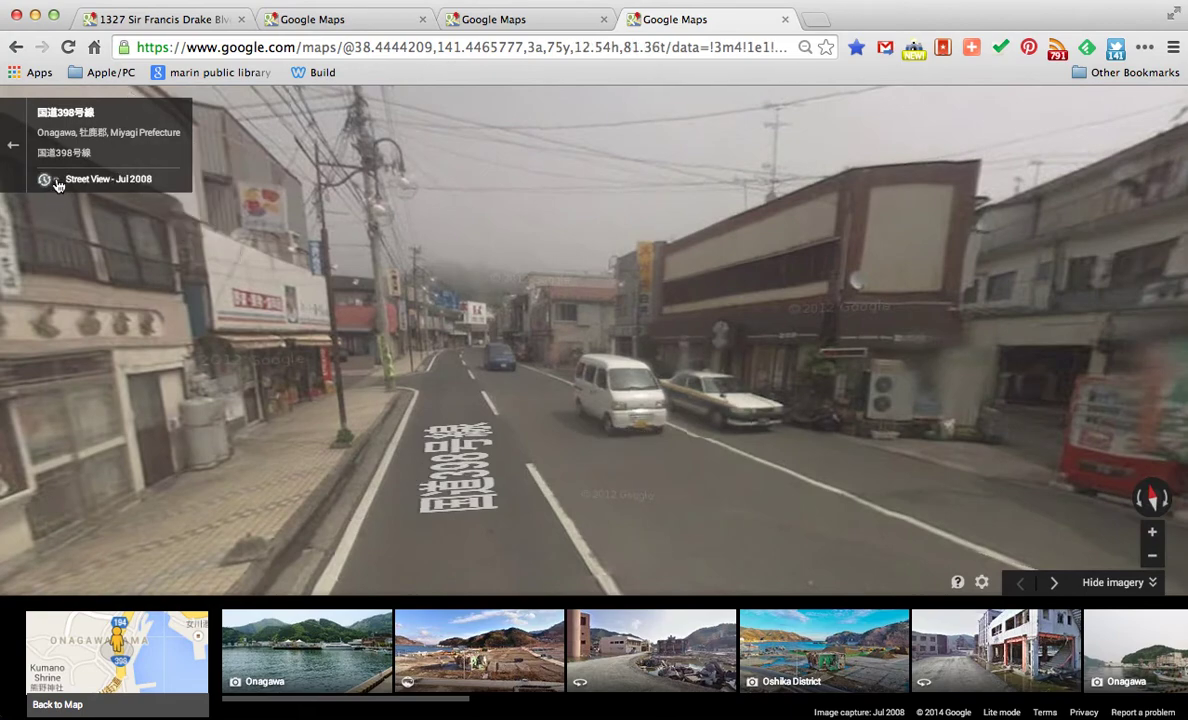
left_click(57, 184)
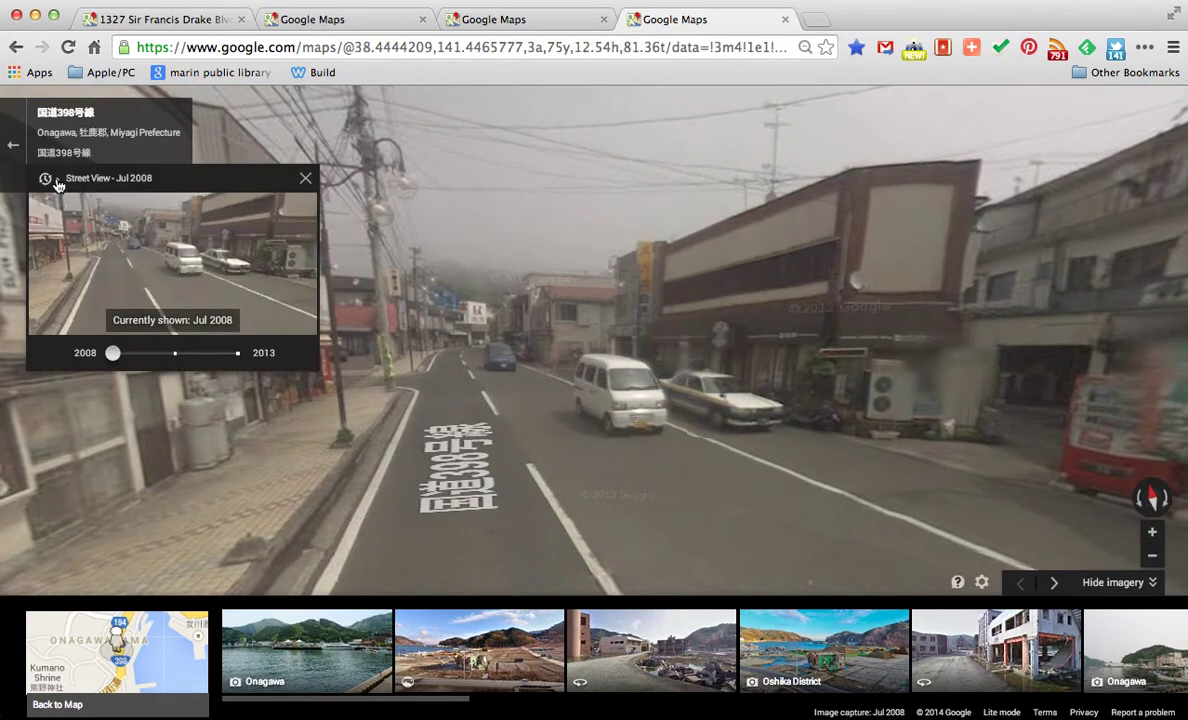
- Load the Aug 2011 Onagawa imagery and turn toward the ruined building
left_click(175, 354)
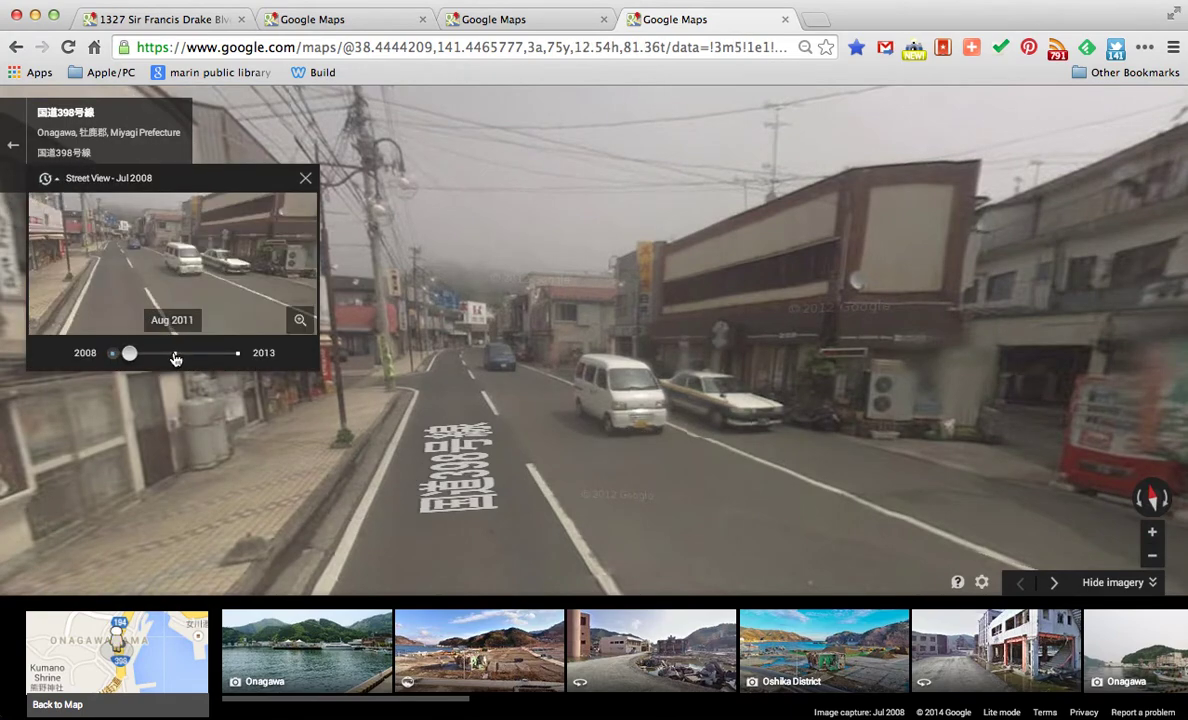
left_click(186, 302)
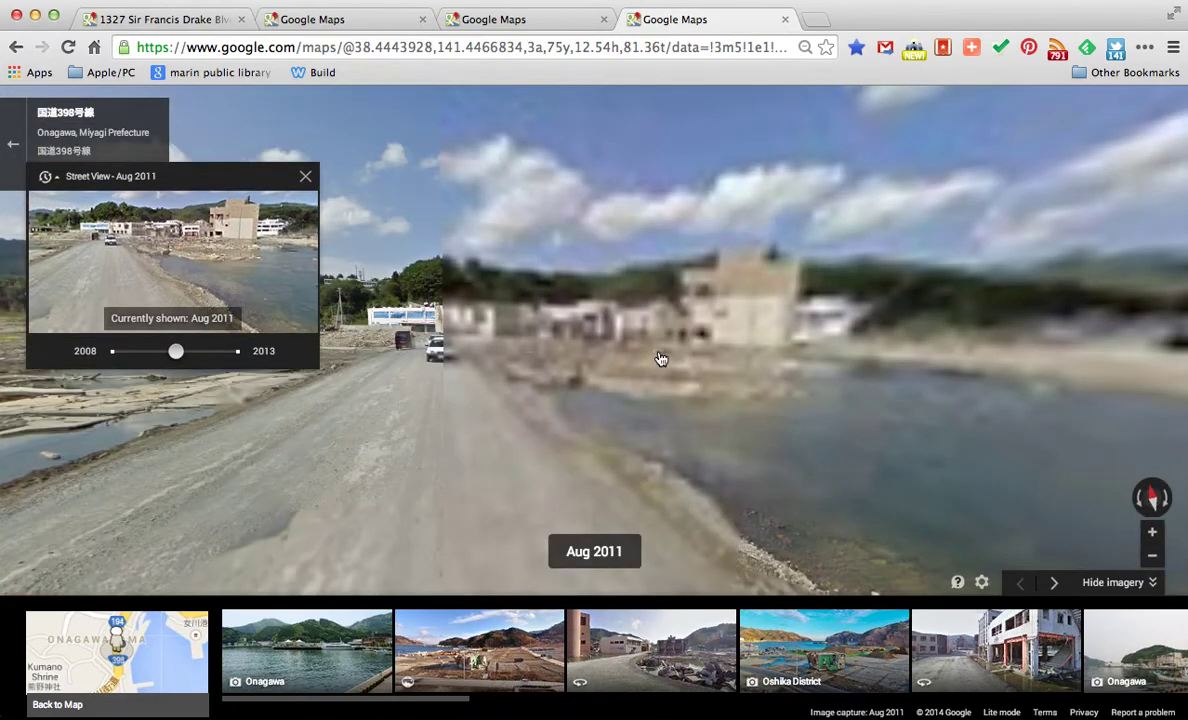
left_click_drag(657, 358, 384, 369)
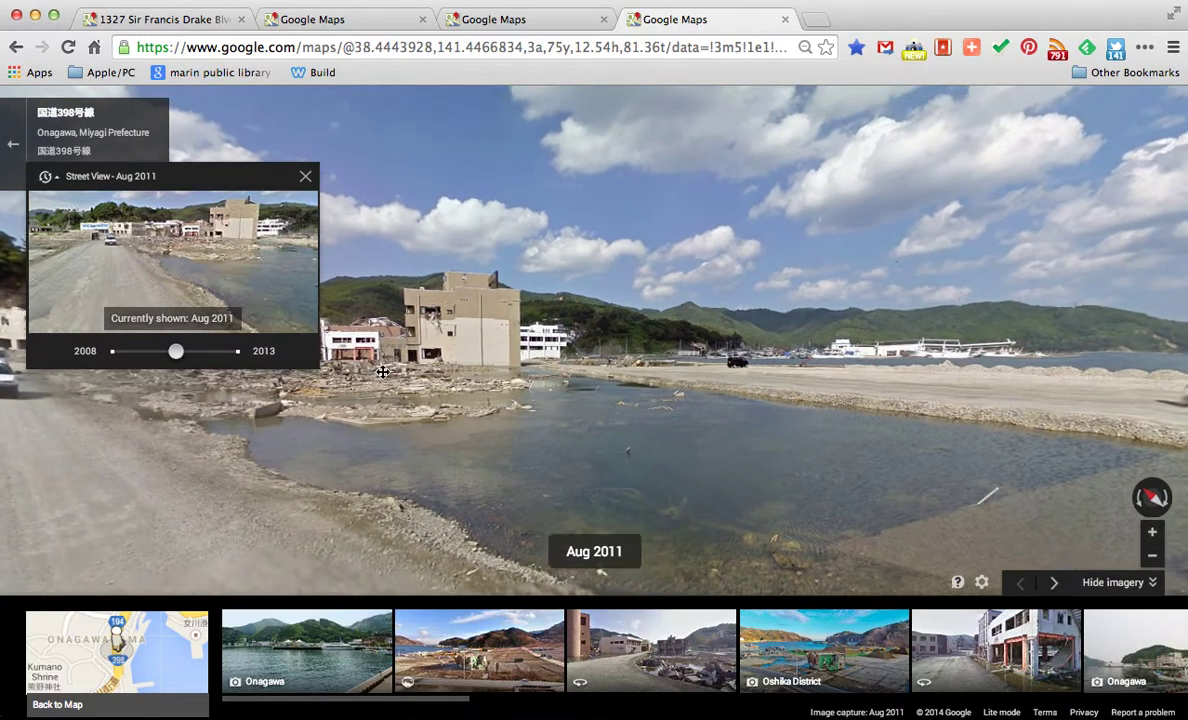
- Load the May 2013 imagery of the same street and move to a nearby spot
left_click(240, 352)
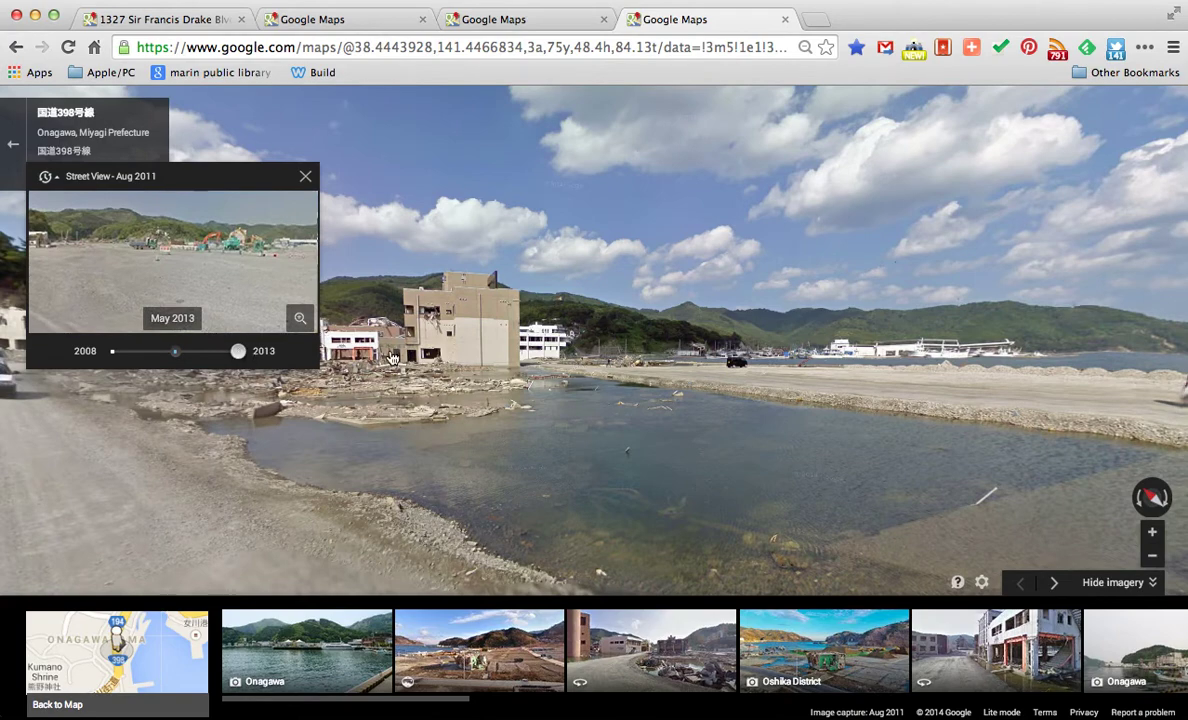
left_click(228, 281)
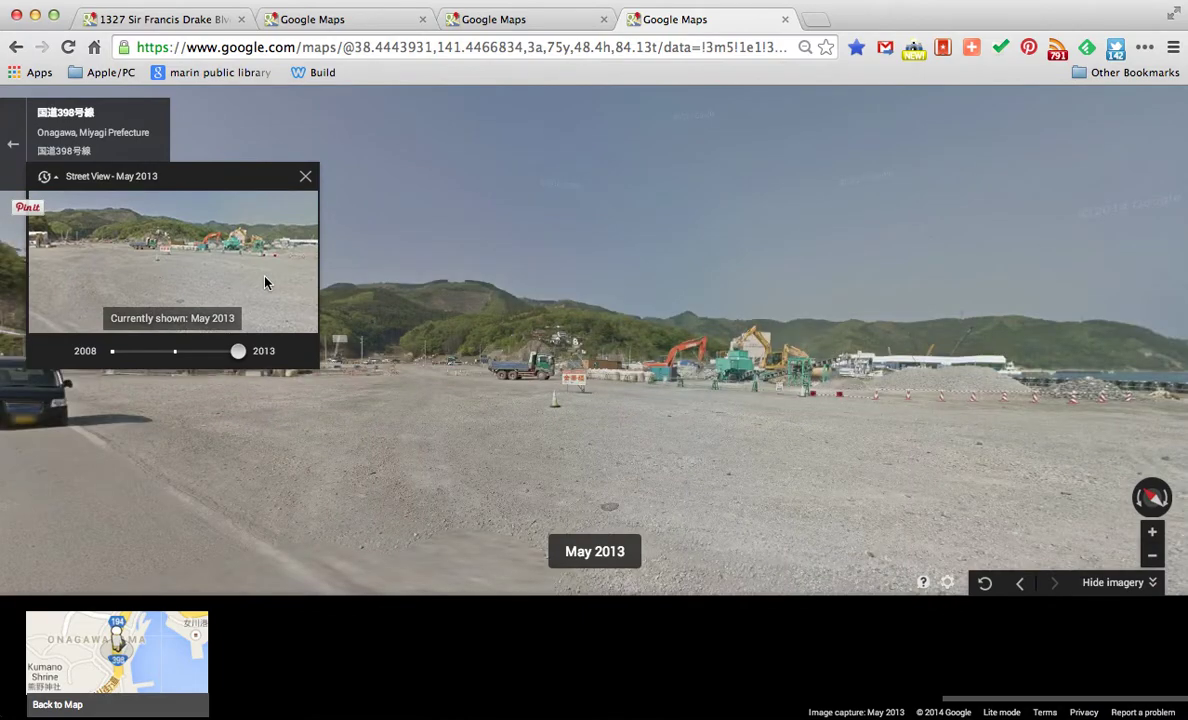
left_click(480, 400)
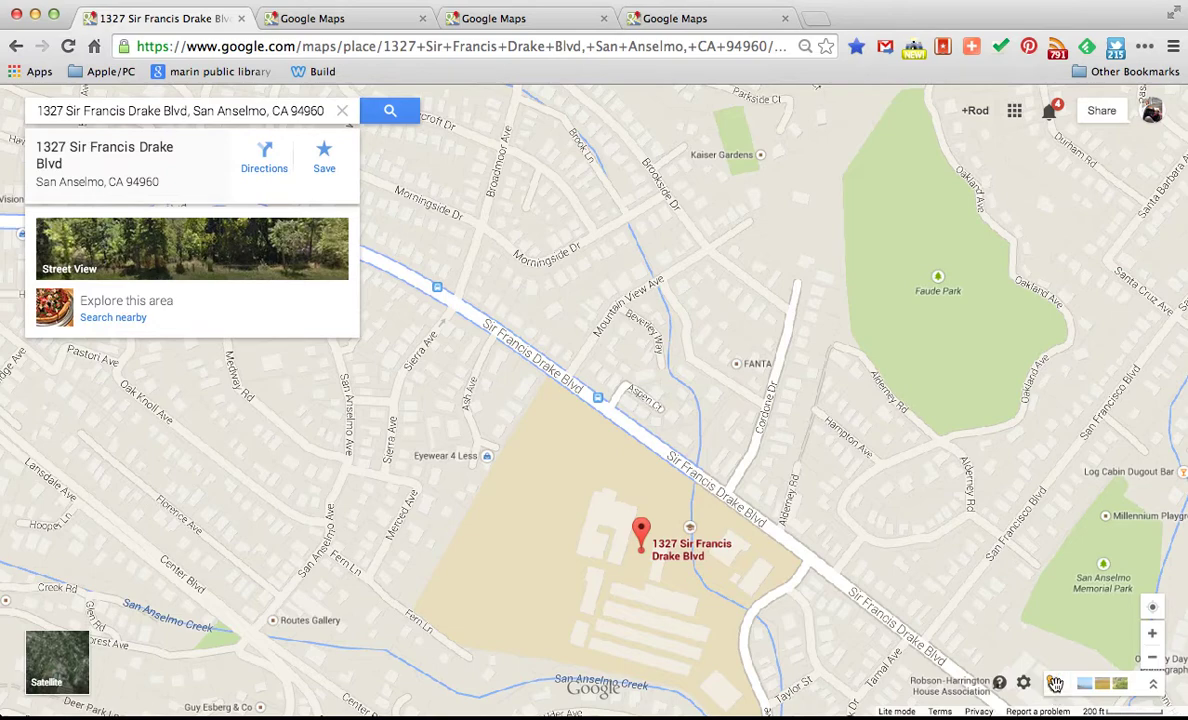
- Drop Pegman onto Sir Francis Drake Blvd, follow the tennis court fence to the corner, and face the road
left_click_drag(1055, 683, 586, 350)
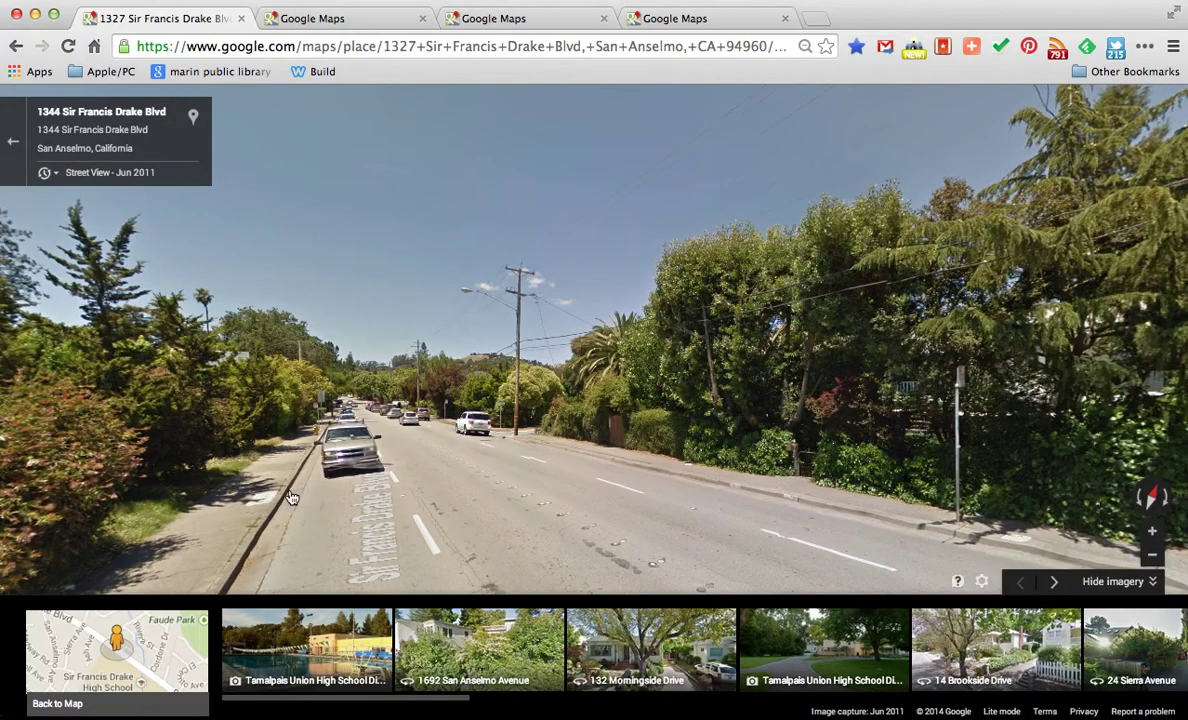
left_click(382, 396)
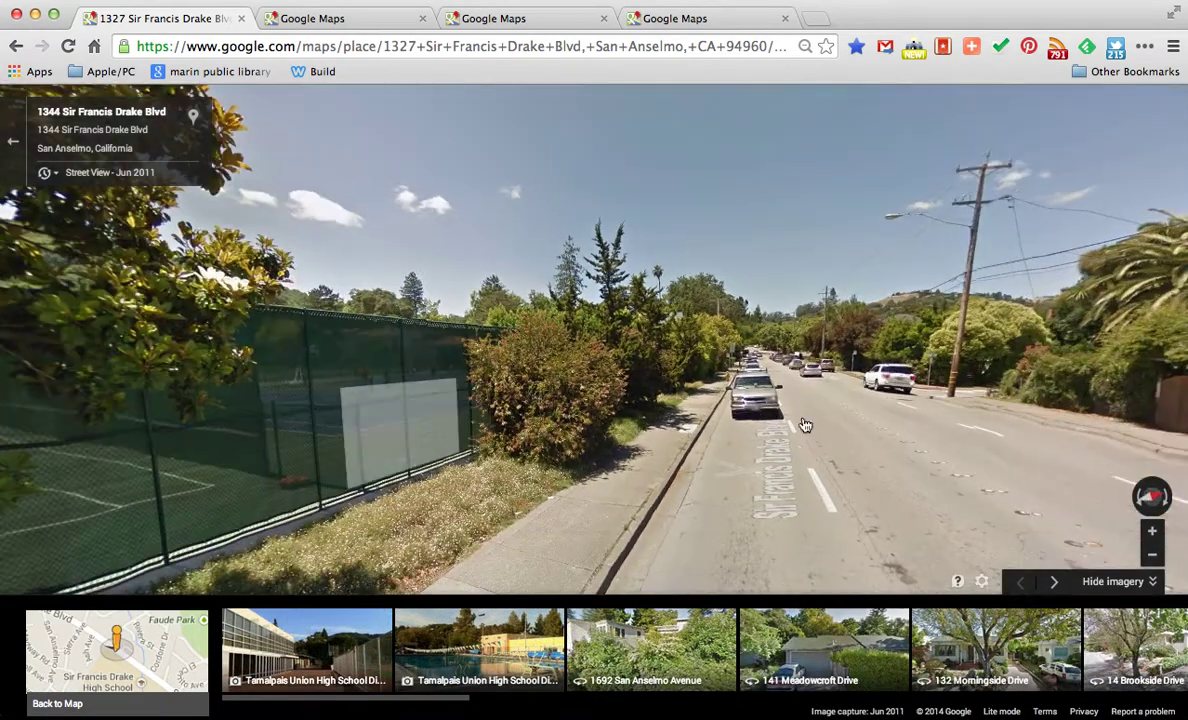
left_click(455, 425)
left_click(524, 380)
left_click(883, 380)
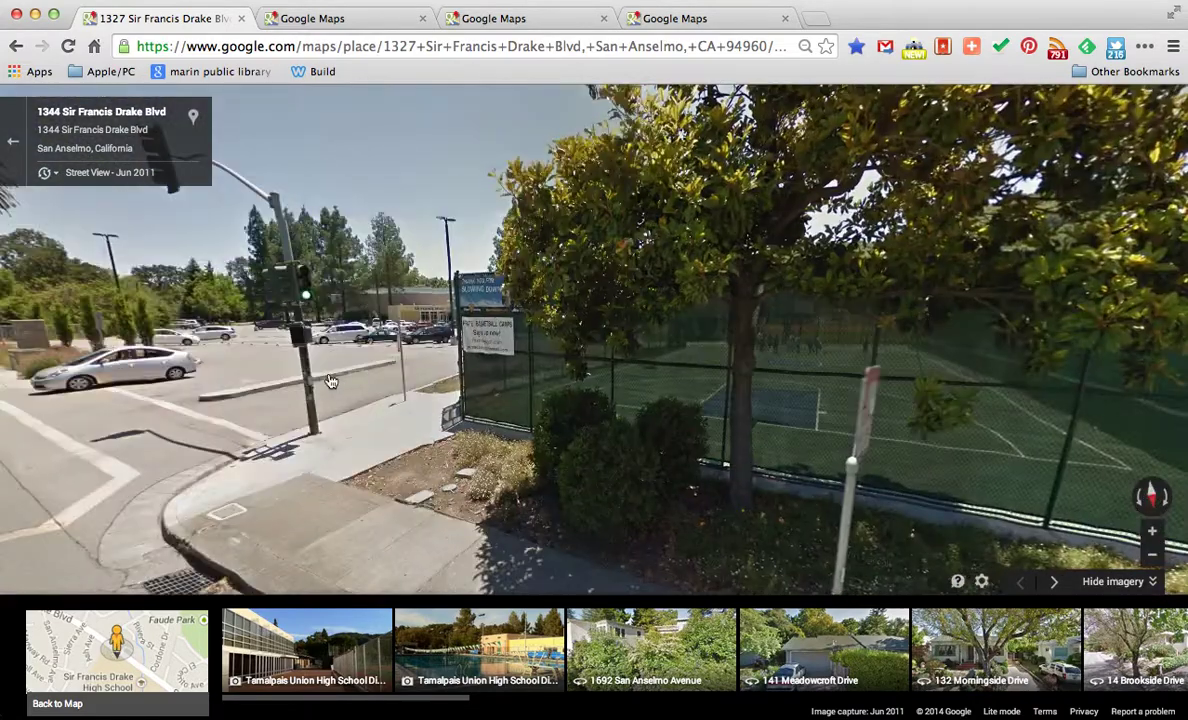
left_click_drag(360, 415, 463, 379)
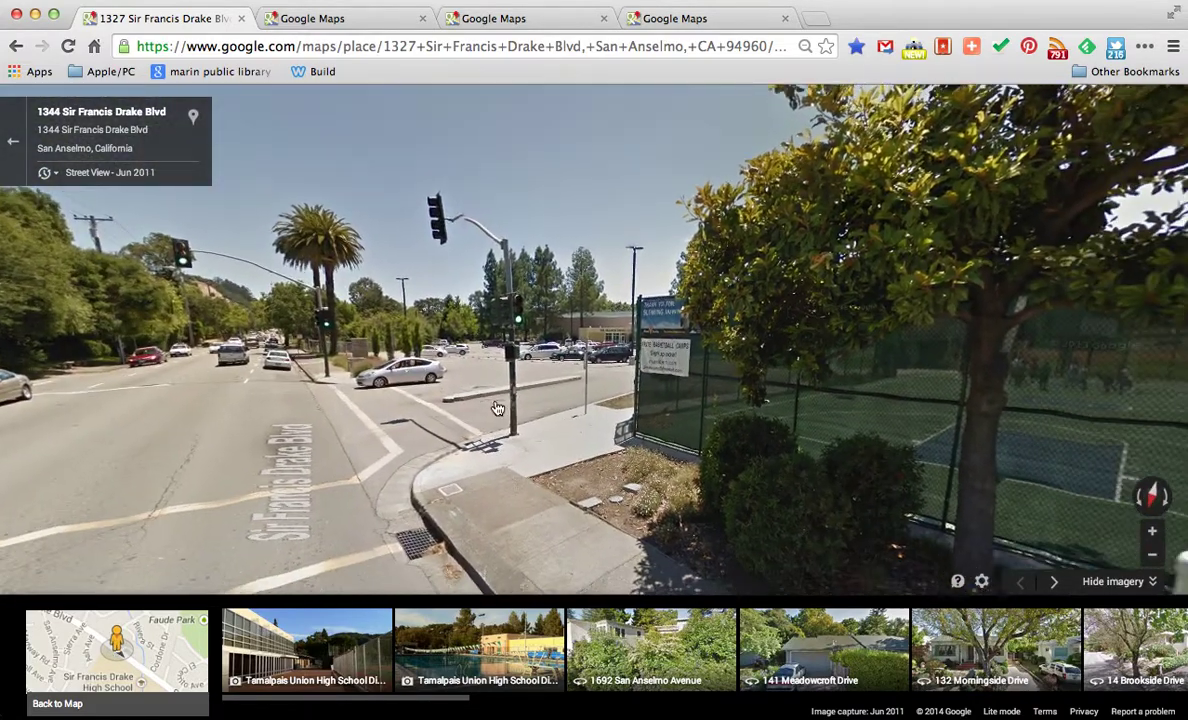
left_click(44, 176)
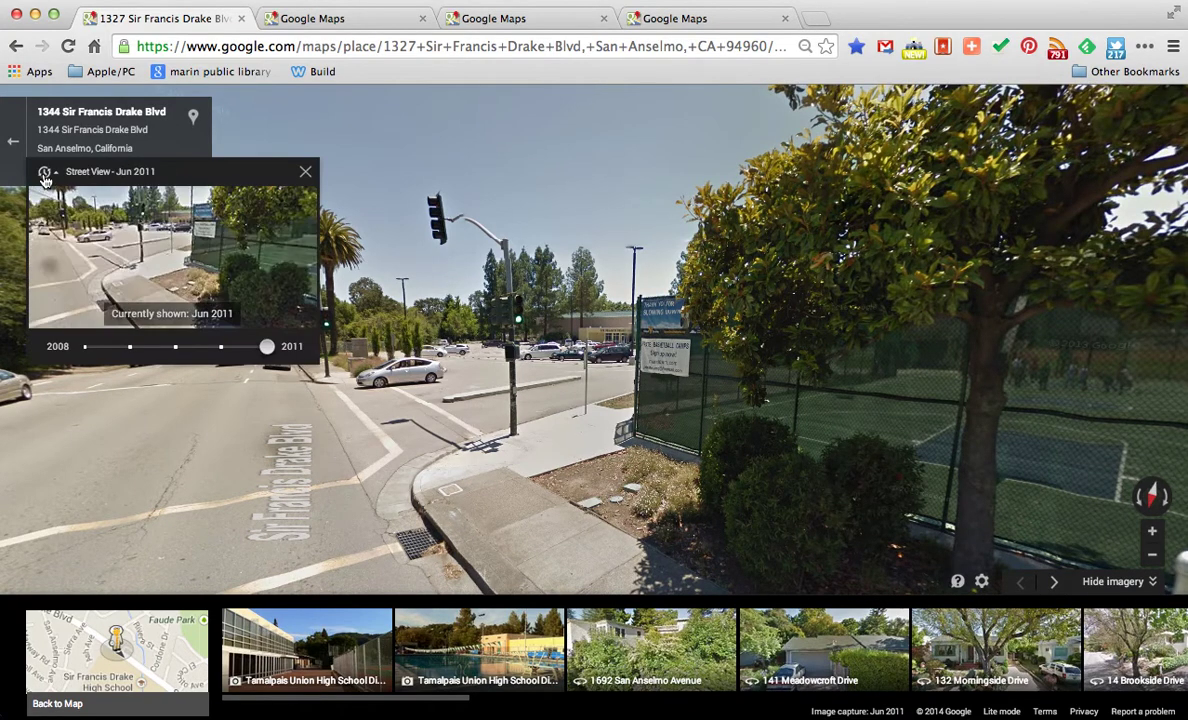
left_click(223, 350)
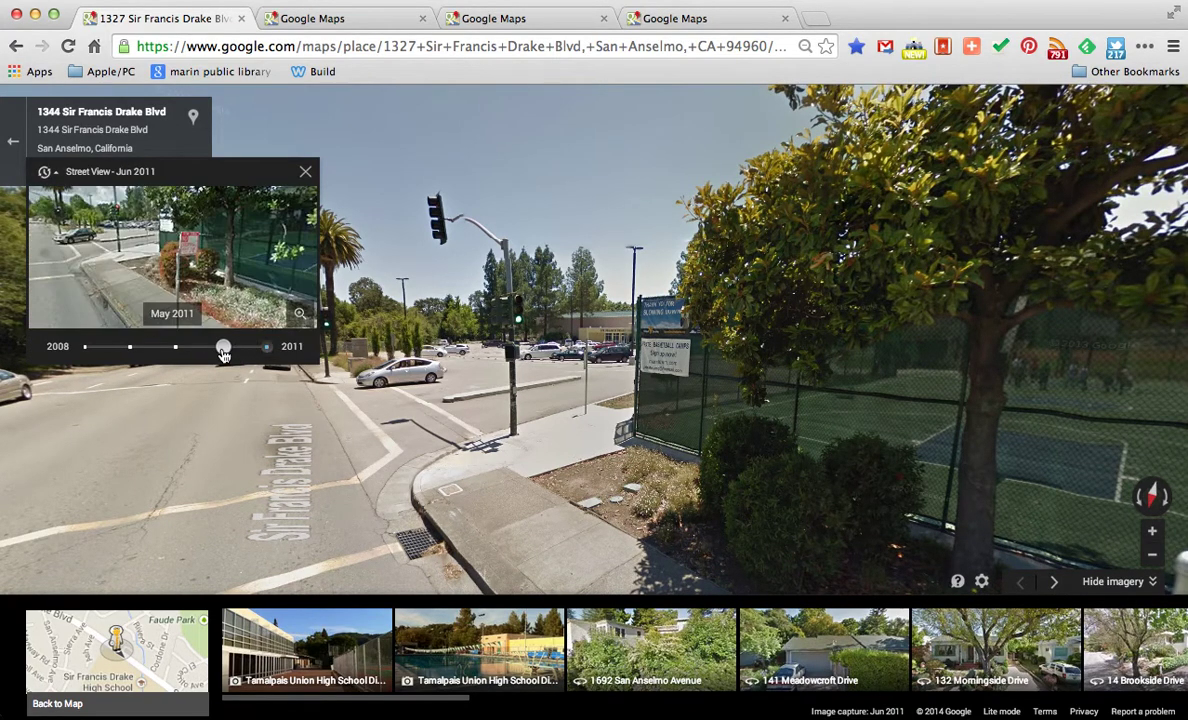
left_click(176, 349)
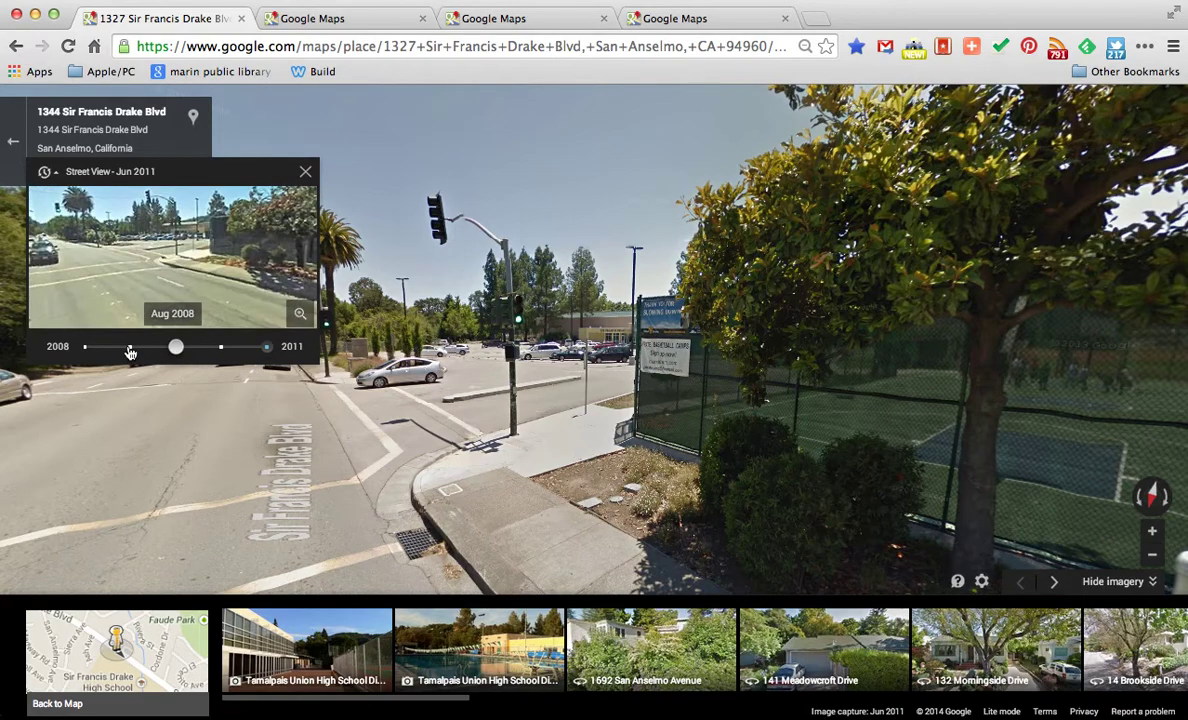
left_click(130, 349)
left_click(88, 349)
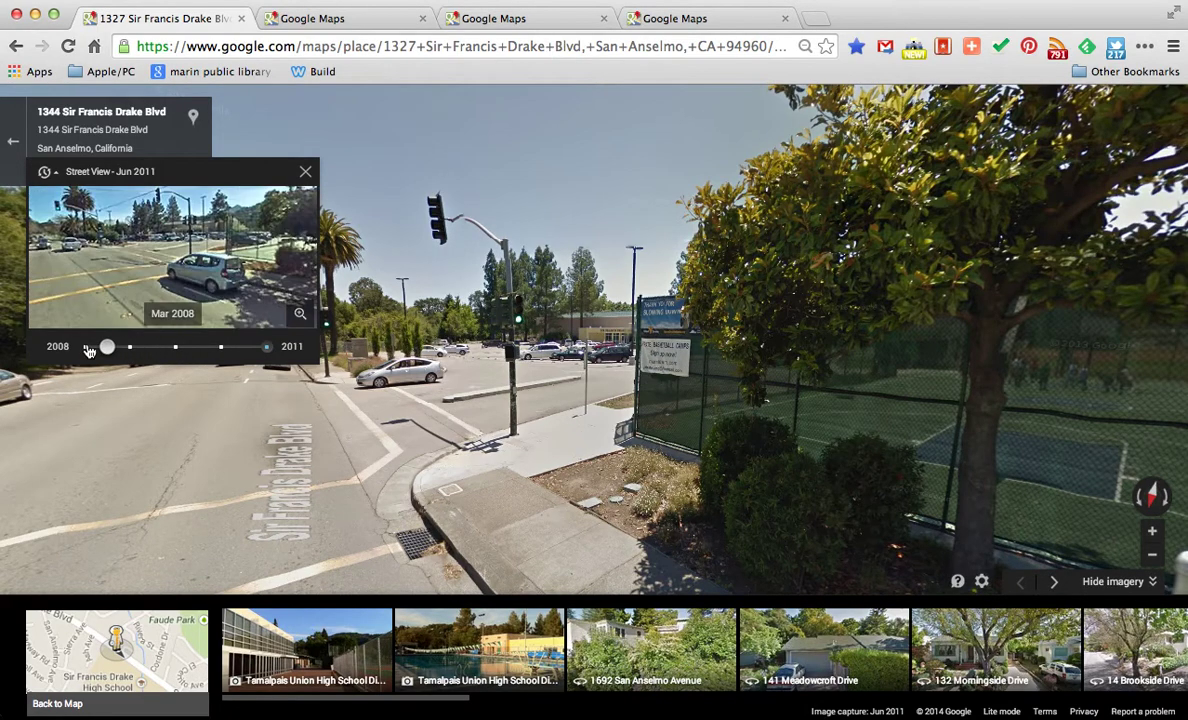
left_click(127, 267)
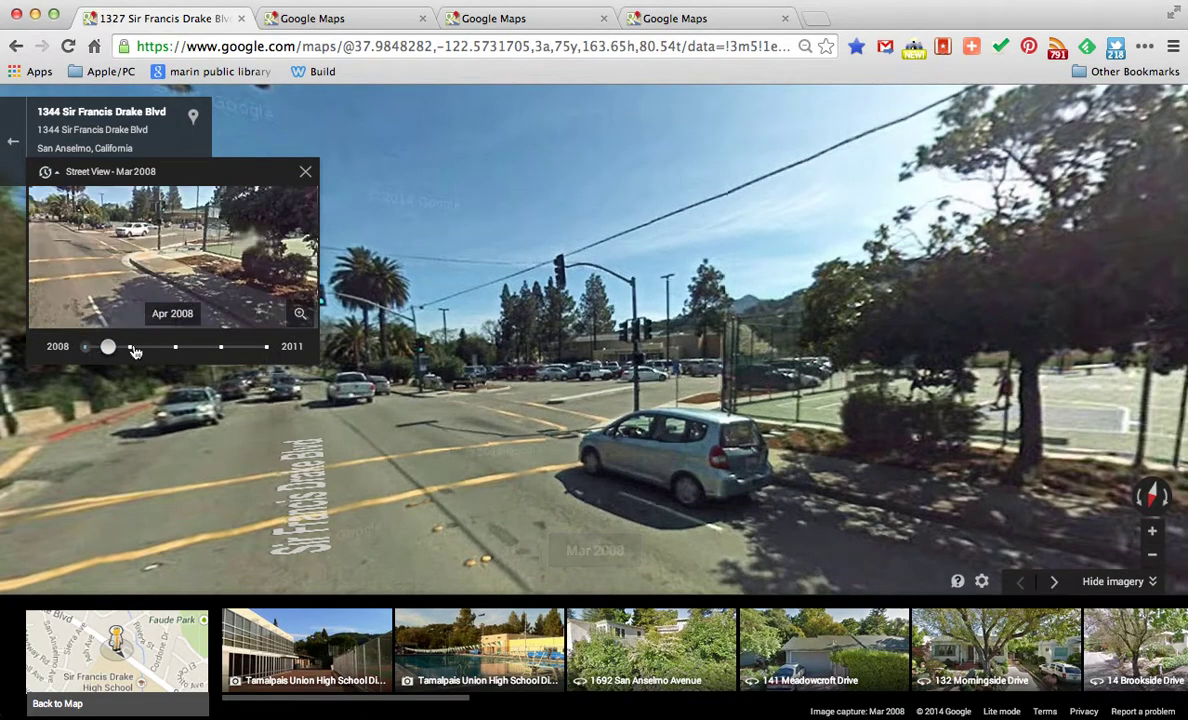
left_click(162, 274)
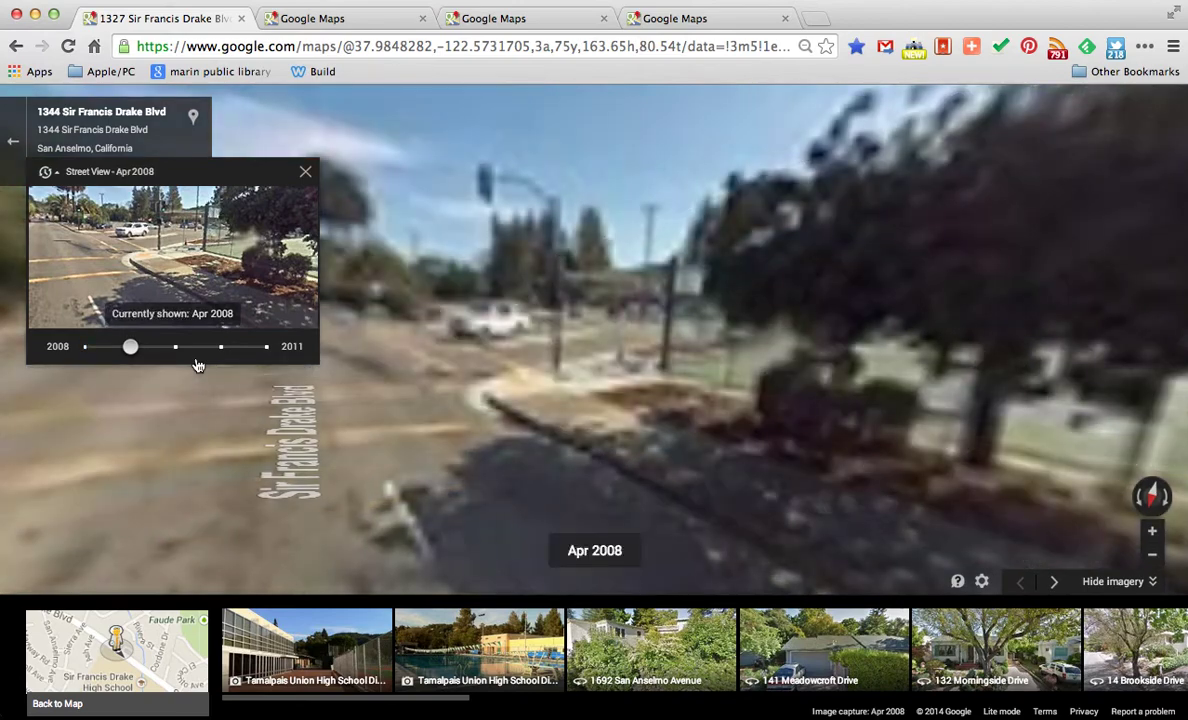